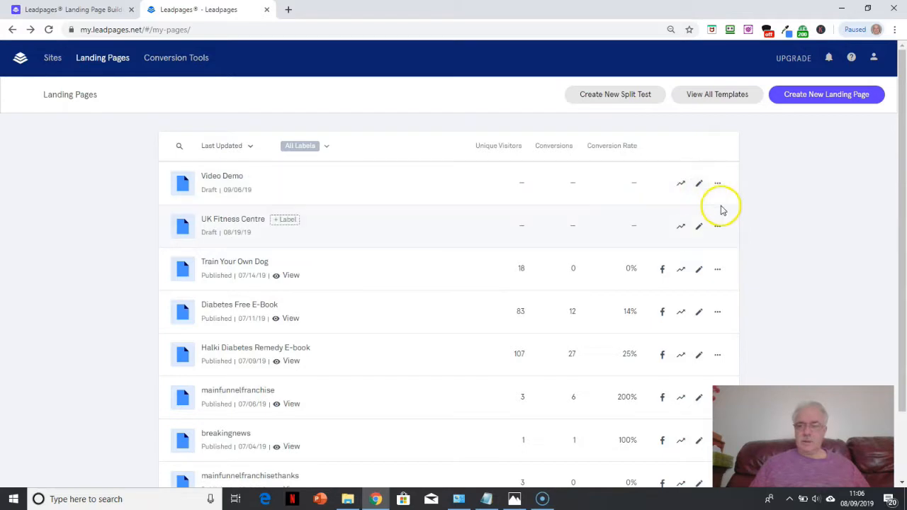
# Open the Video Demo landing page for editing and bring up the GET THE GUIDE button's click event settings.
pyautogui.click(698, 186)
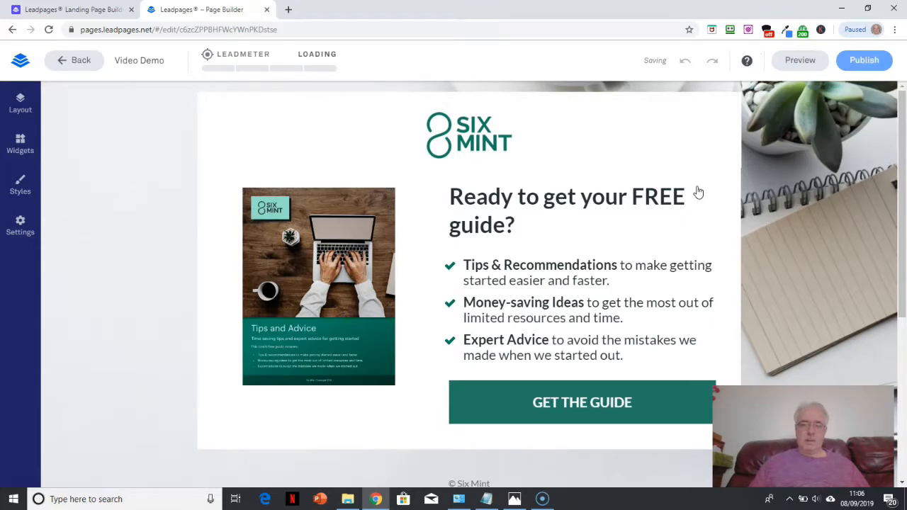
pyautogui.click(536, 358)
pyautogui.click(552, 385)
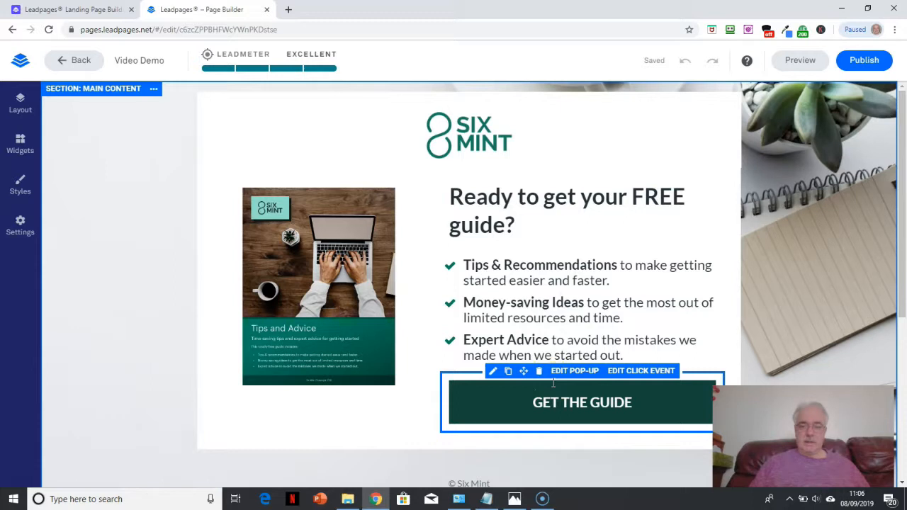
pyautogui.click(527, 401)
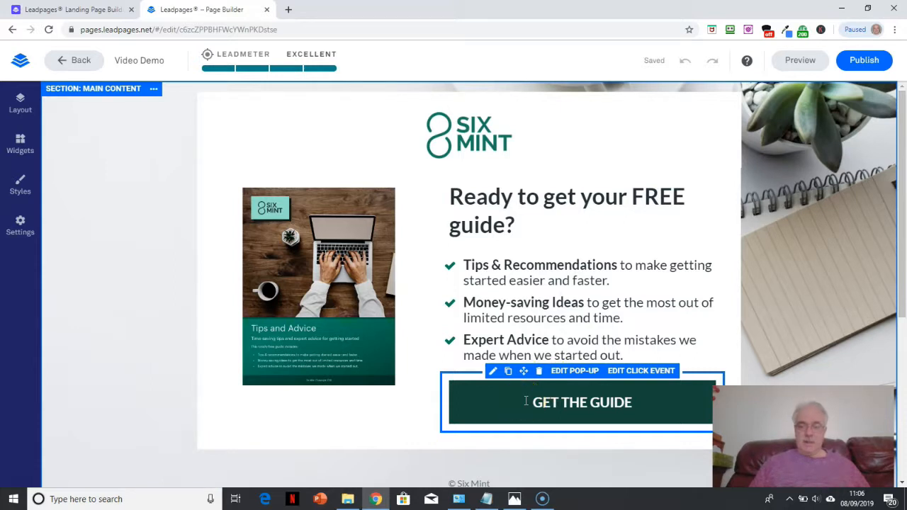
pyautogui.click(640, 372)
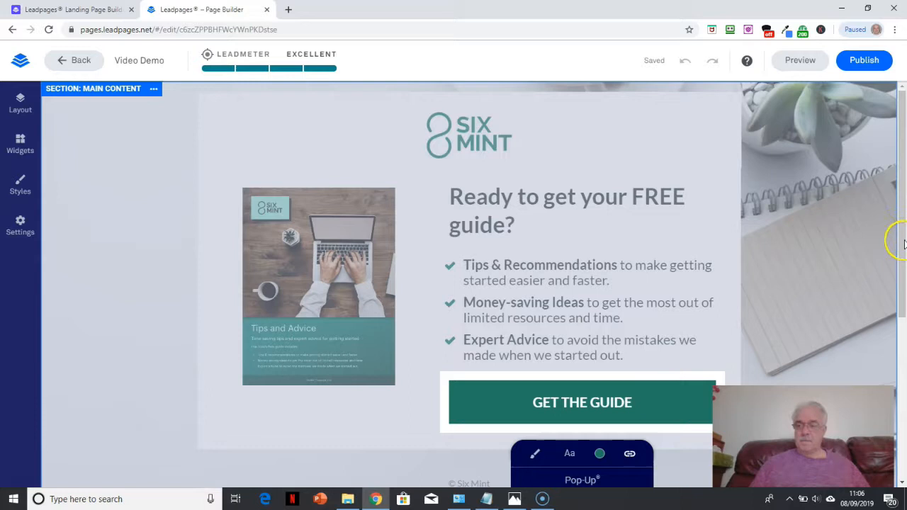
pyautogui.click(904, 268)
pyautogui.moveTo(903, 251); pyautogui.dragTo(903, 345)
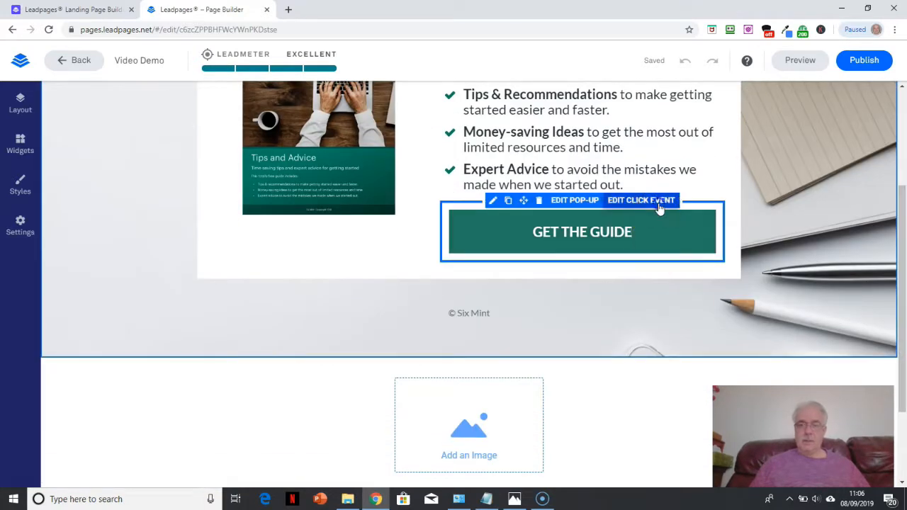
pyautogui.click(657, 202)
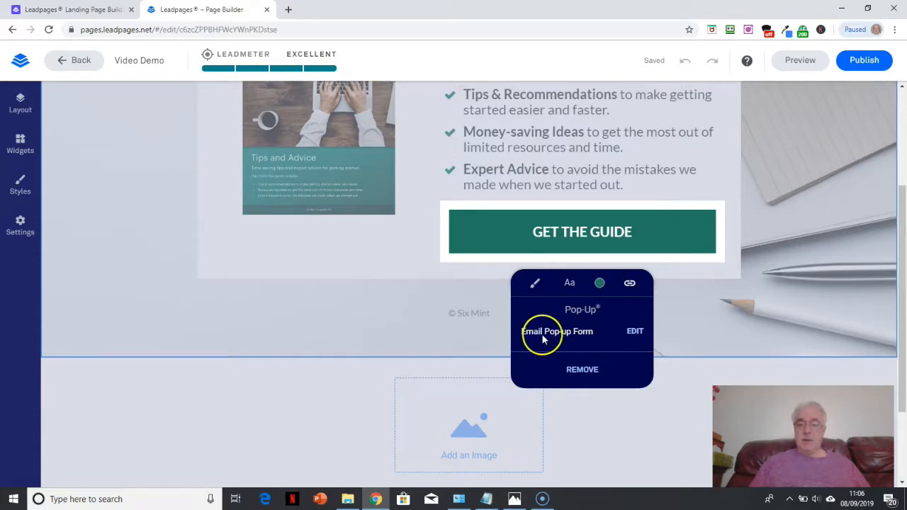
# Remove the Email Pop-up Form from the GET THE GUIDE button and attach a newly created pop-up instead.
pyautogui.click(585, 371)
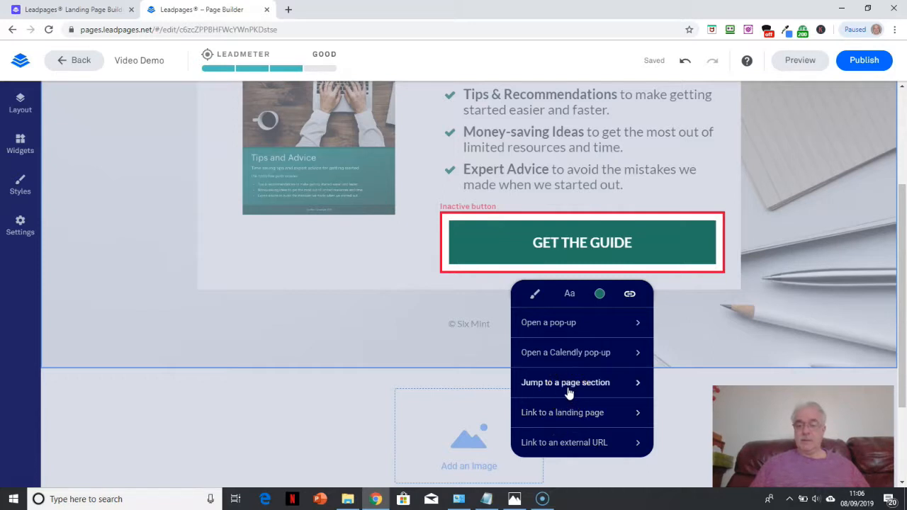
pyautogui.click(573, 330)
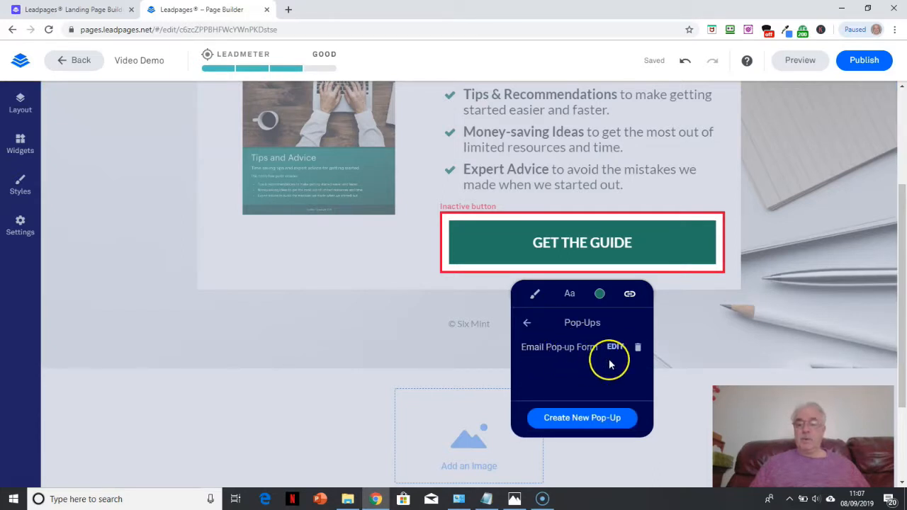
pyautogui.click(583, 421)
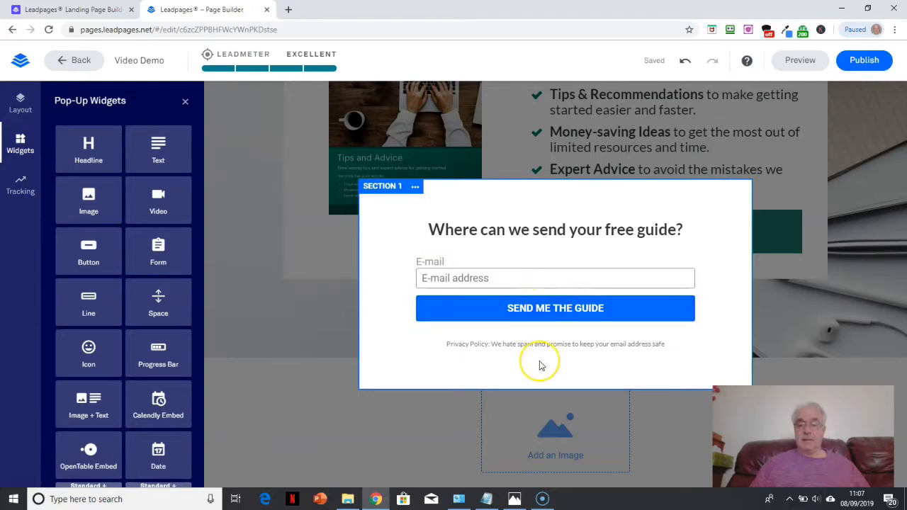
pyautogui.click(668, 434)
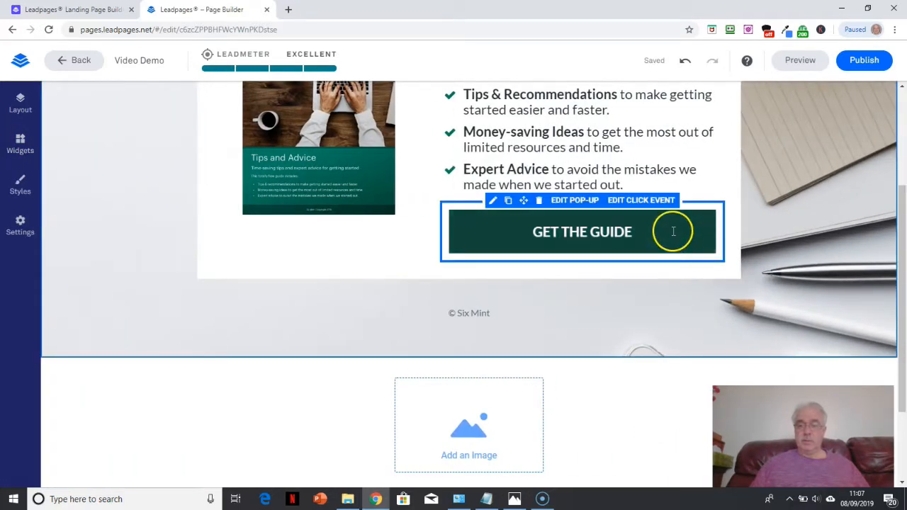
# Detach and delete My Pop-Up 1, and link the GET THE GUIDE button back to the Email Pop-up Form.
pyautogui.click(658, 203)
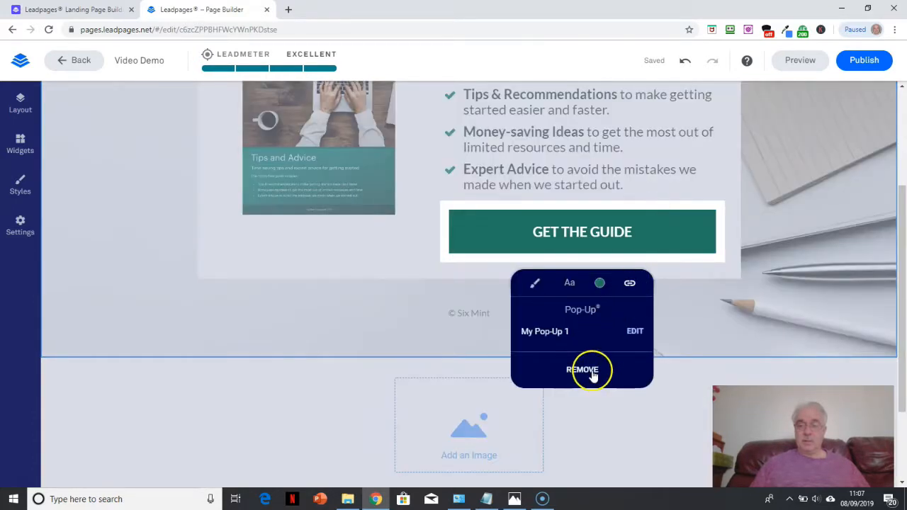
pyautogui.click(592, 373)
pyautogui.click(614, 320)
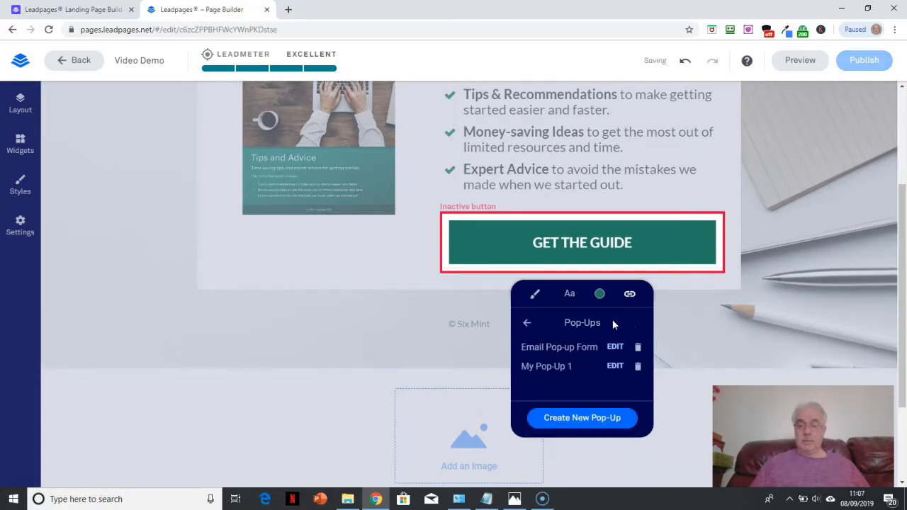
pyautogui.click(638, 369)
pyautogui.click(594, 374)
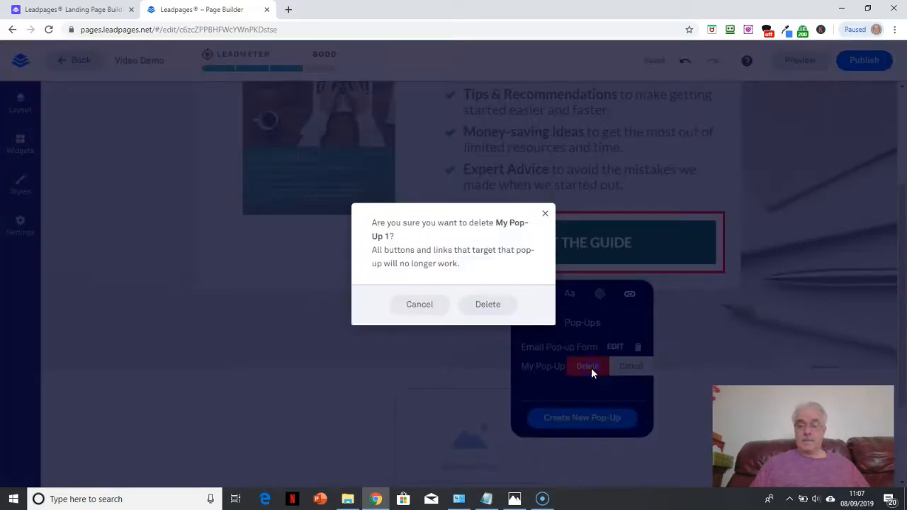
pyautogui.click(474, 310)
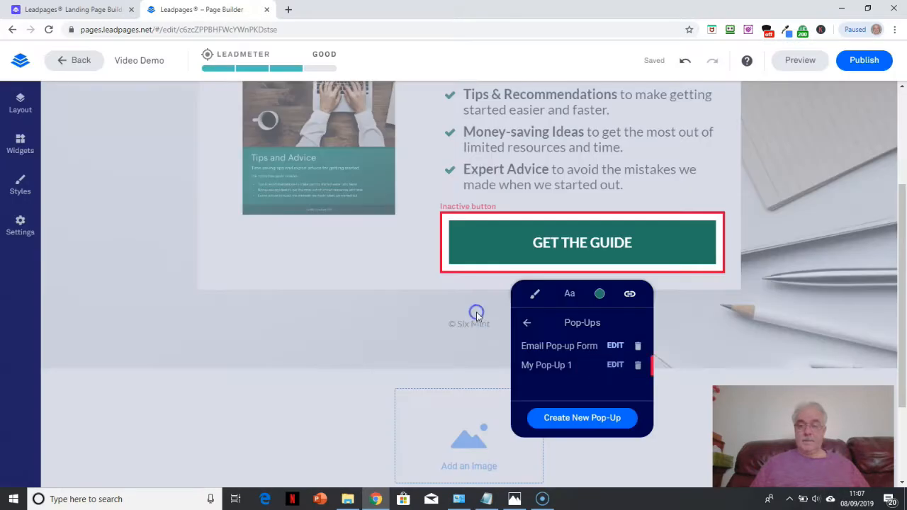
pyautogui.click(554, 344)
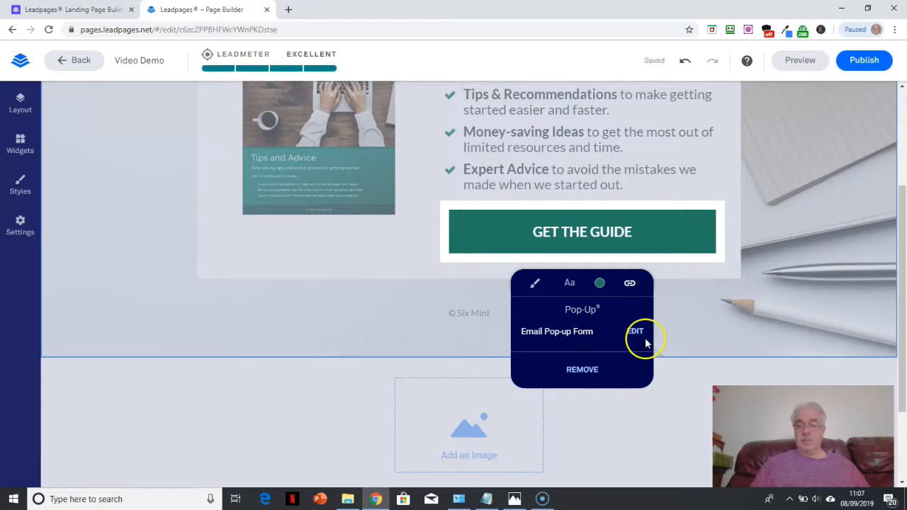
# Open the GET THE GUIDE button's pop-up for editing and show the integration settings of its e-mail form.
pyautogui.click(702, 326)
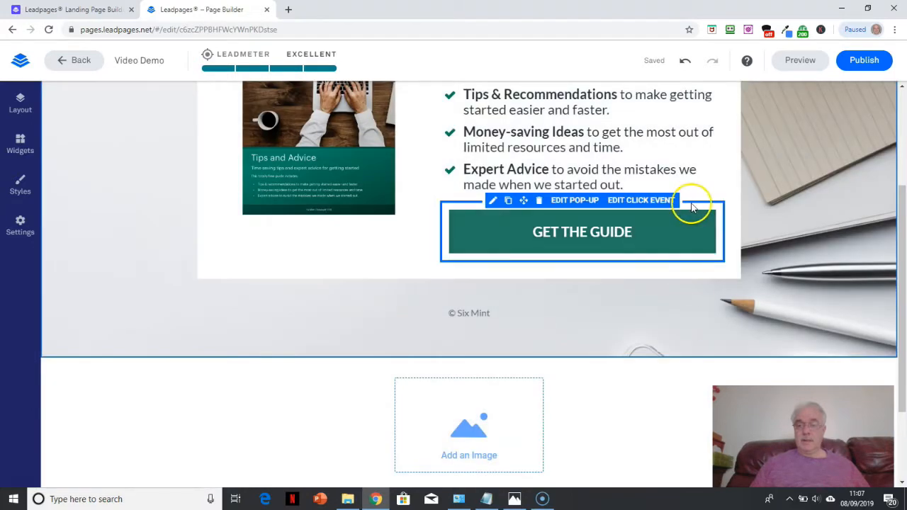
pyautogui.click(665, 200)
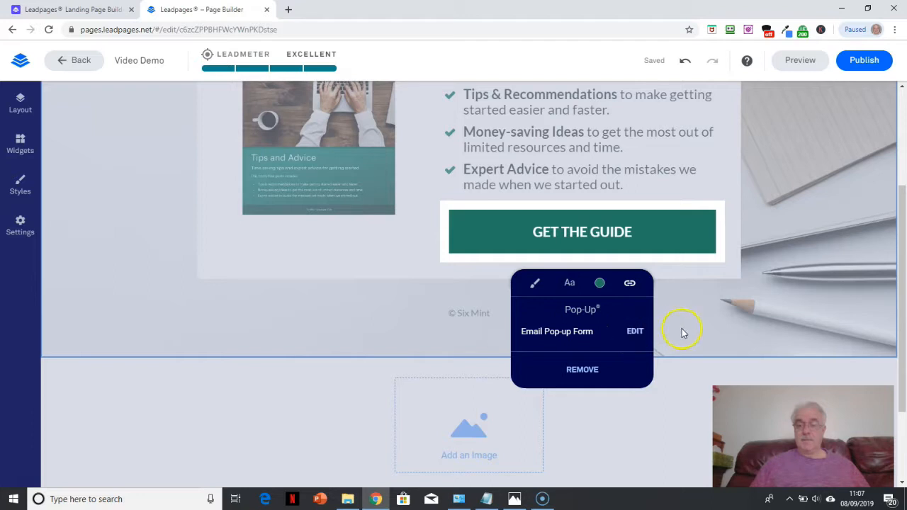
pyautogui.click(692, 191)
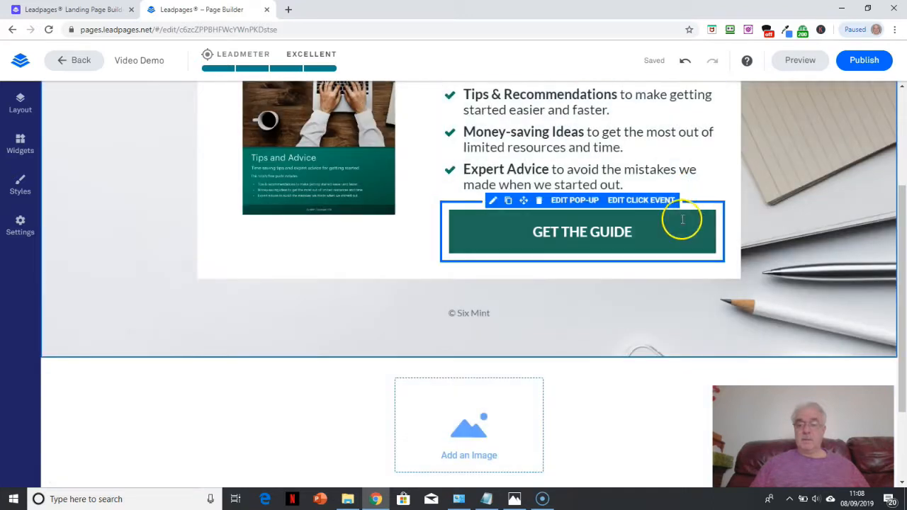
pyautogui.click(575, 201)
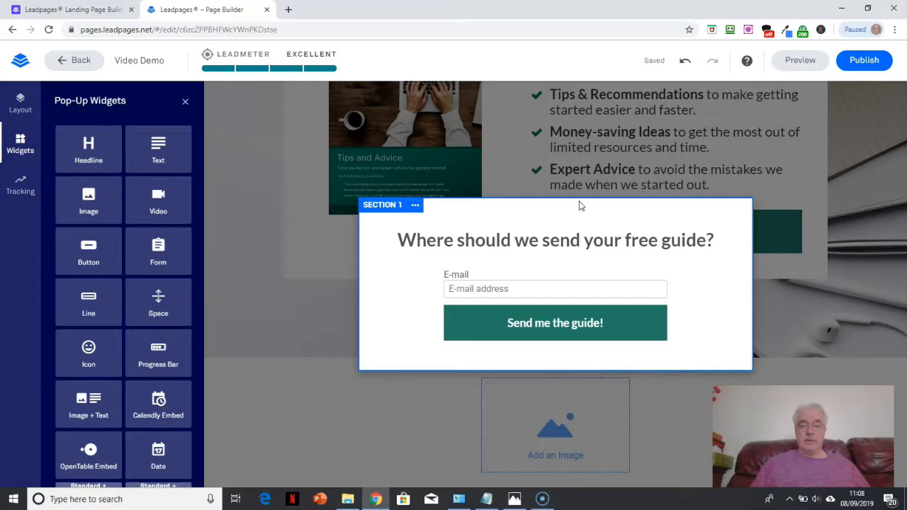
pyautogui.click(538, 281)
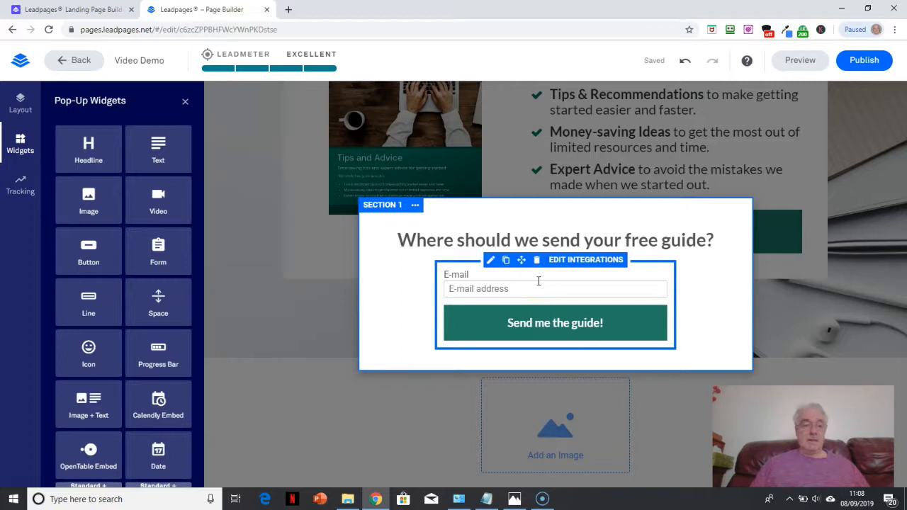
pyautogui.click(581, 262)
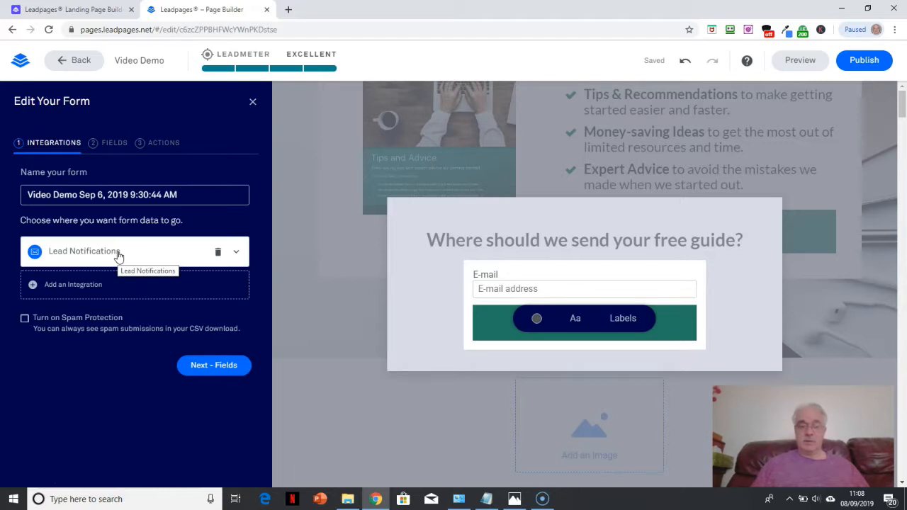
# Add a First Name field to the pop-up form, keeping its default label and placeholder text.
pyautogui.click(116, 143)
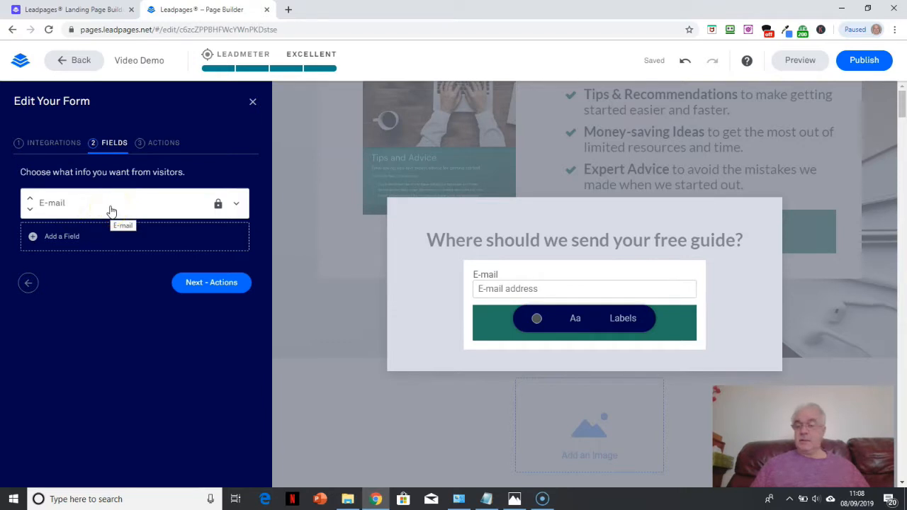
pyautogui.click(53, 239)
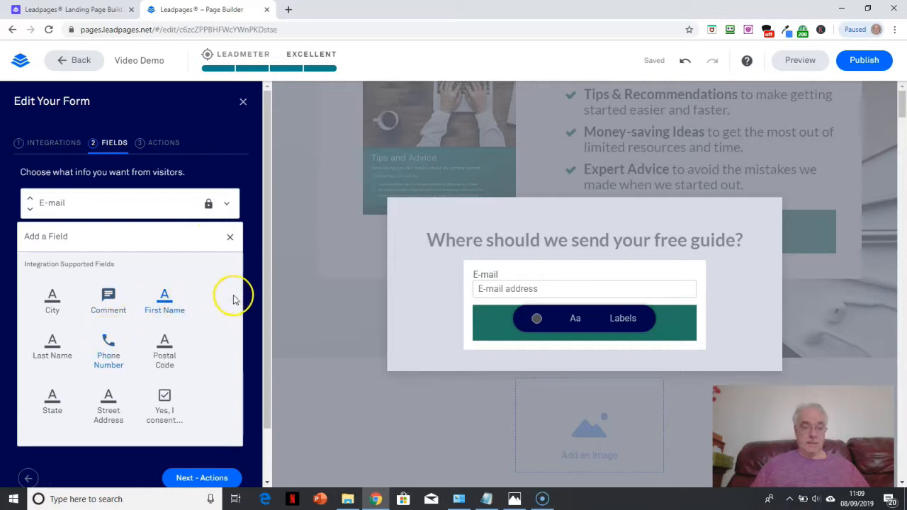
pyautogui.click(164, 301)
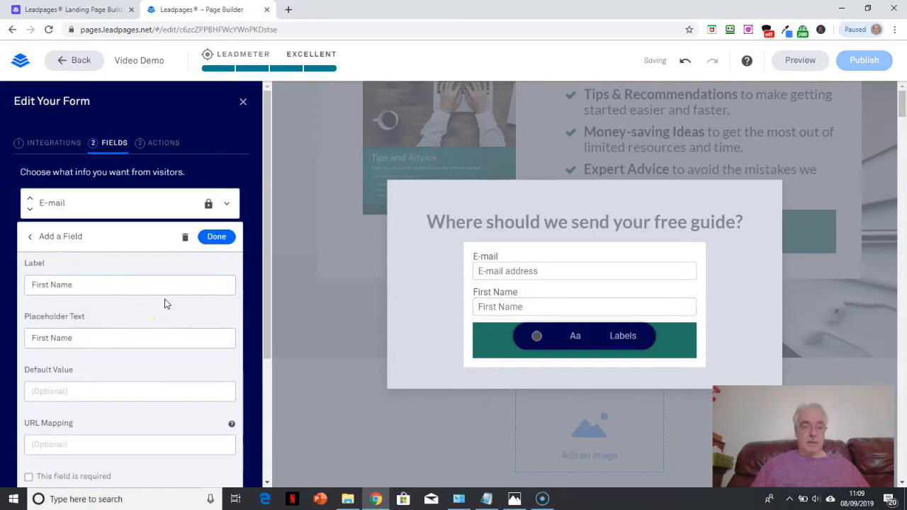
pyautogui.click(163, 285)
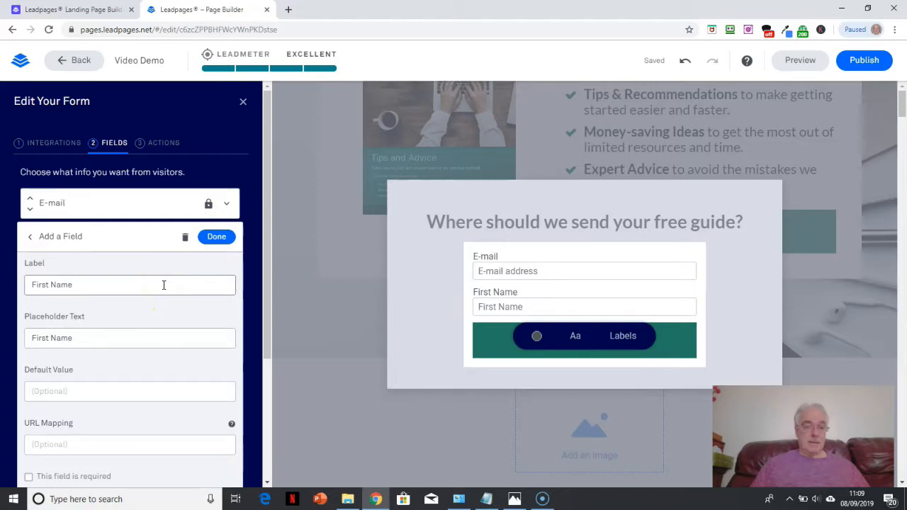
pyautogui.click(218, 238)
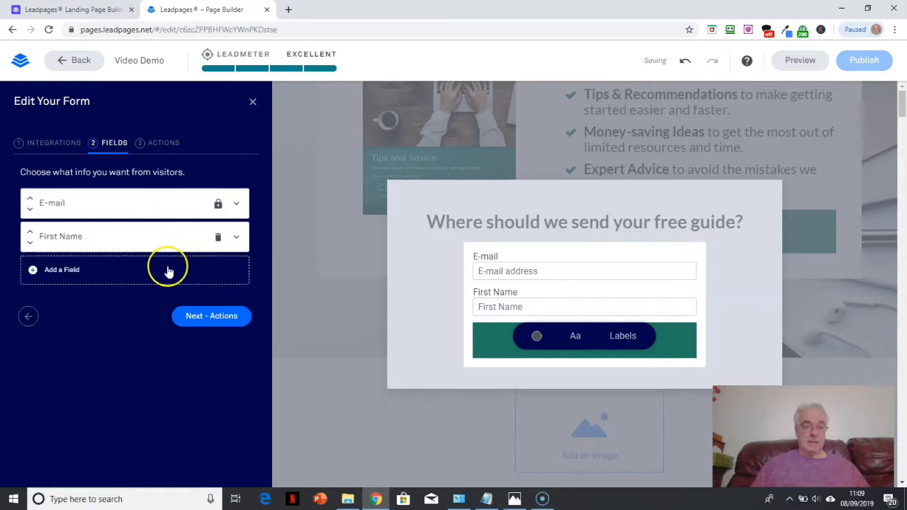
# Add a Phone Number field to the pop-up form with its default settings.
pyautogui.click(110, 273)
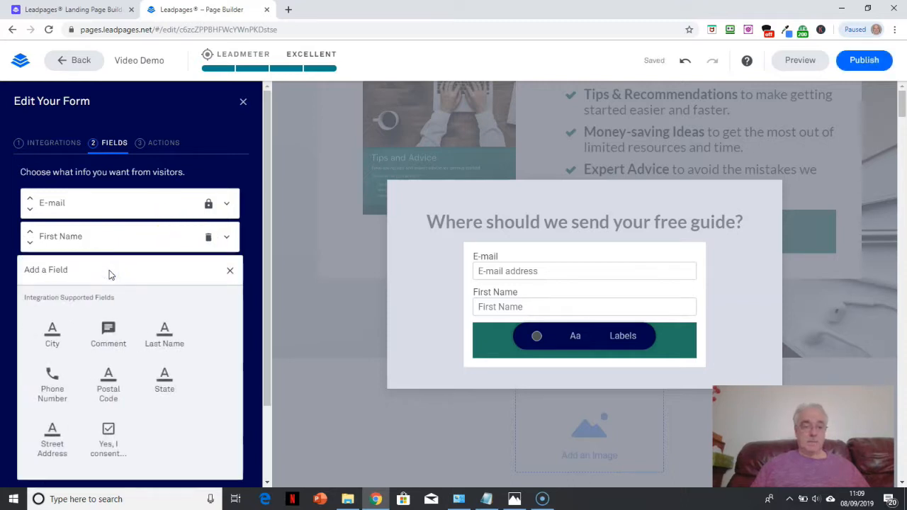
pyautogui.click(53, 385)
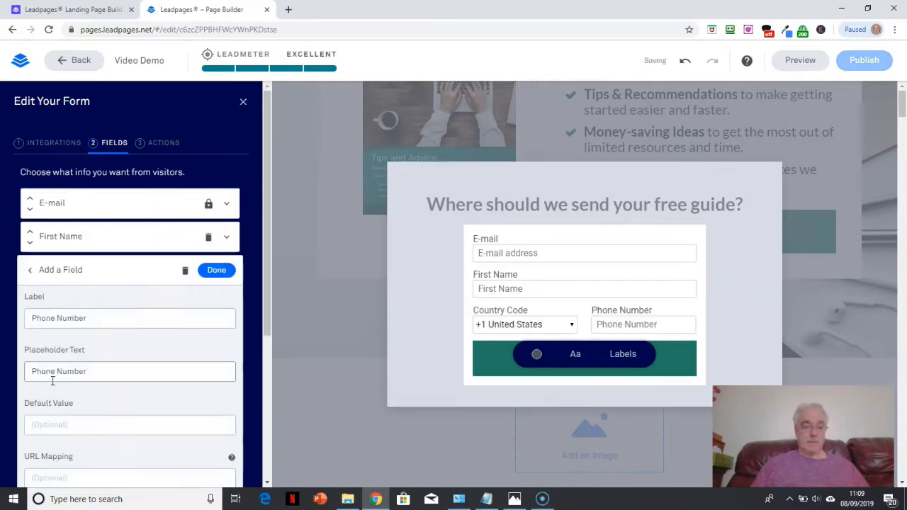
pyautogui.click(214, 270)
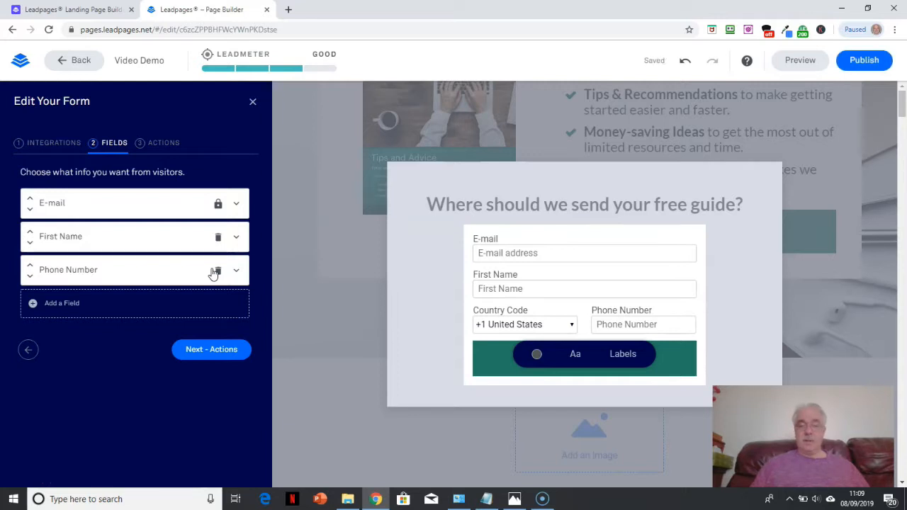
# Move the First Name field above E-mail in the form, and check the updated pop-up from the GET THE GUIDE button.
pyautogui.click(31, 235)
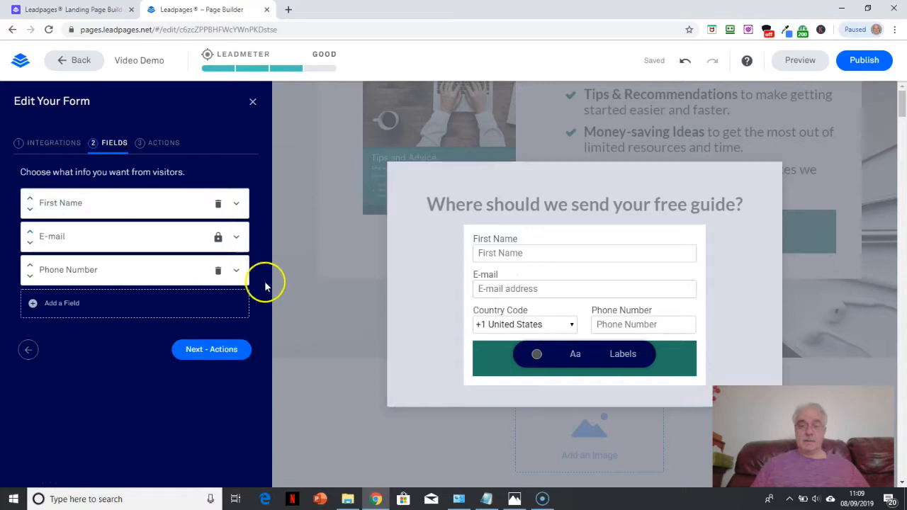
pyautogui.click(333, 306)
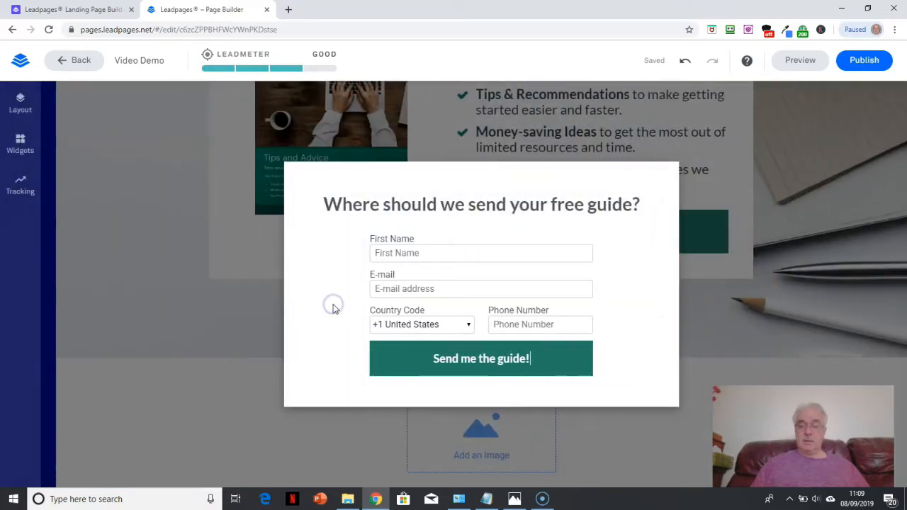
pyautogui.click(825, 251)
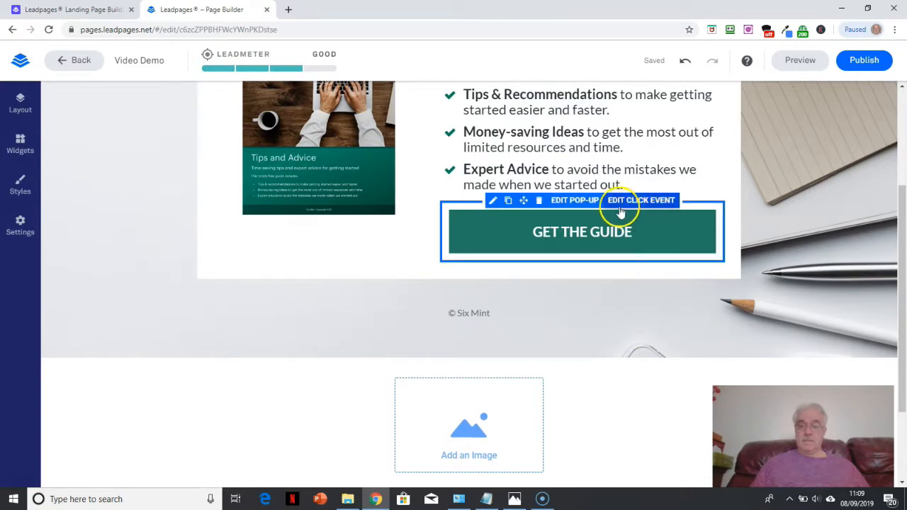
pyautogui.click(575, 200)
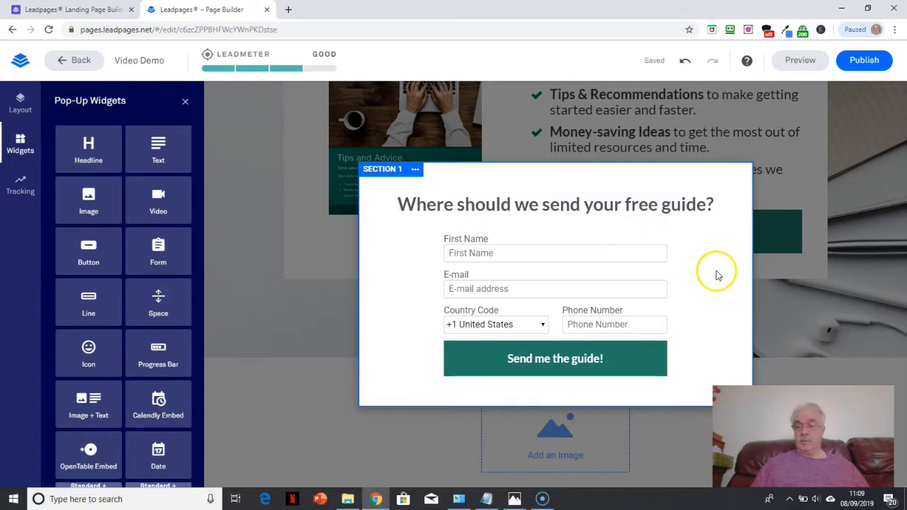
pyautogui.click(790, 289)
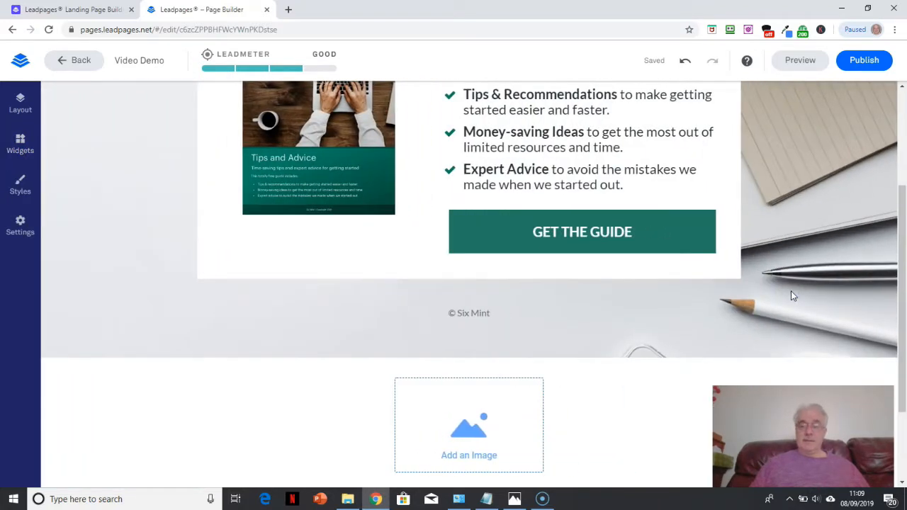